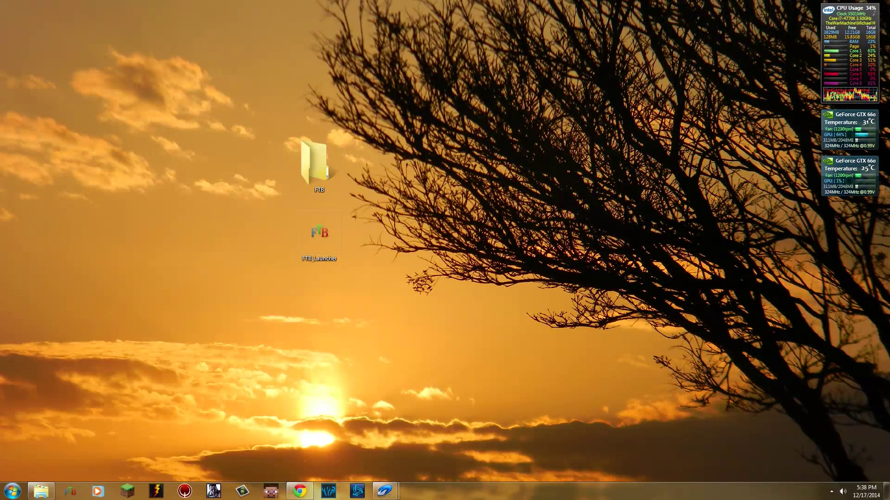
click(300, 491)
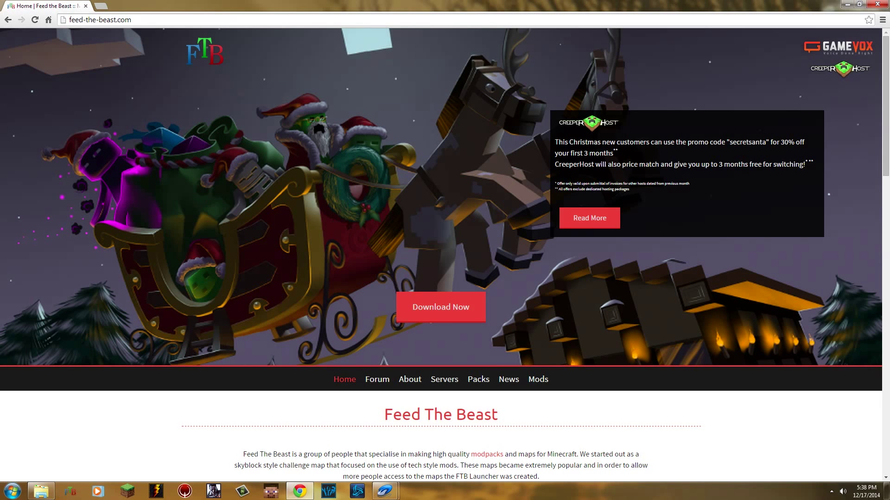
scroll(445, 255, down, 4)
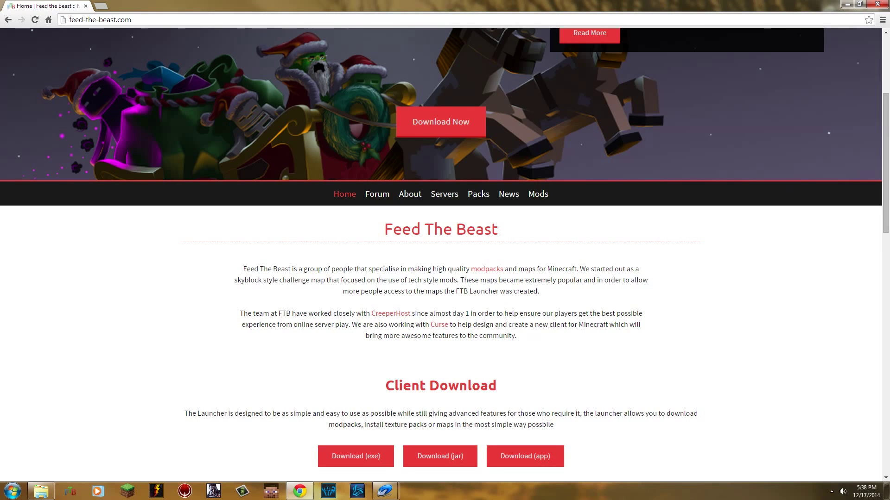
scroll(445, 255, up, 4)
scroll(445, 255, down, 7)
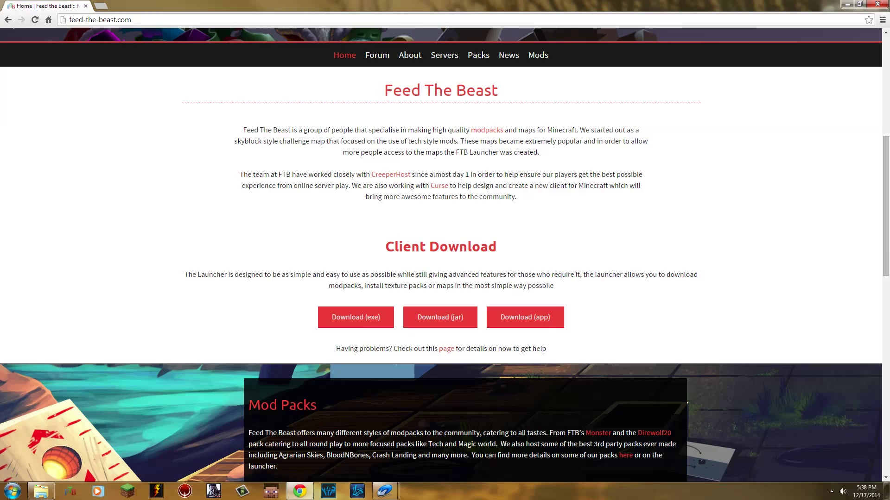
key(Home)
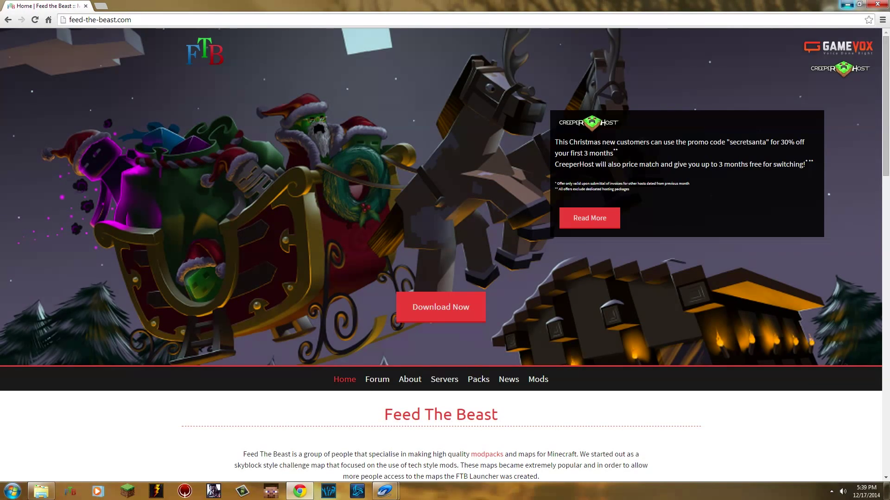
Step: Move FTB_Launcher from the desktop into the FTB folder and open that folder
key(super+d)
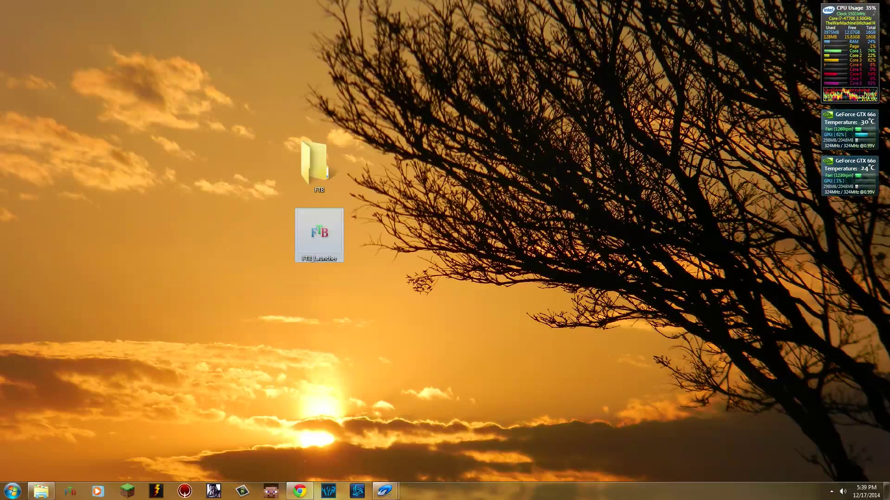
drag(330, 237, 325, 181)
double_click(324, 181)
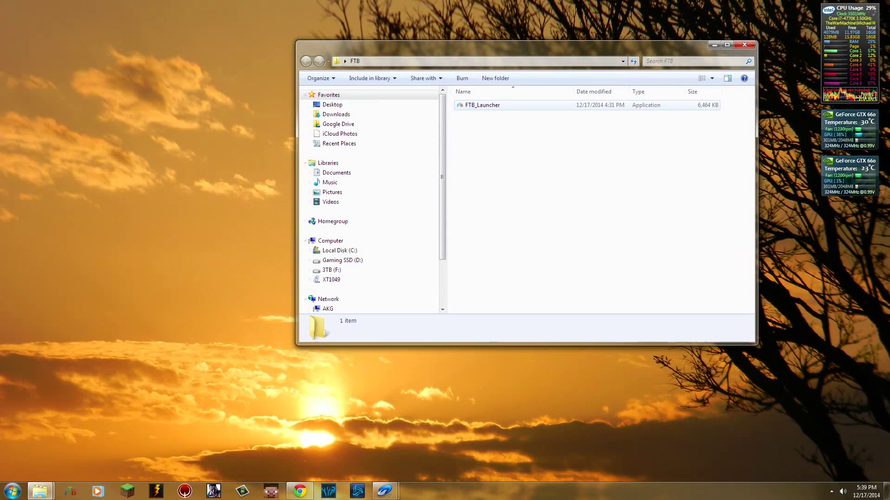
Step: Run FTB_Launcher from the FTB folder, allowing it to run and declining the update
double_click(482, 105)
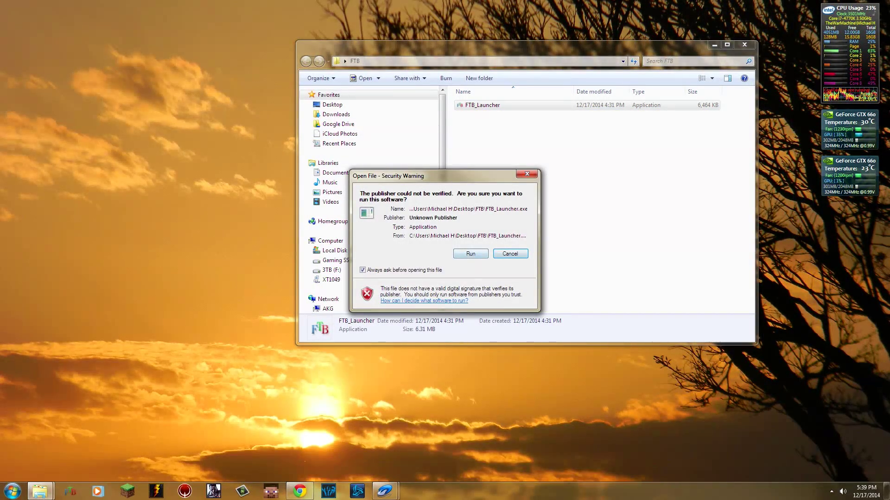
key(Return)
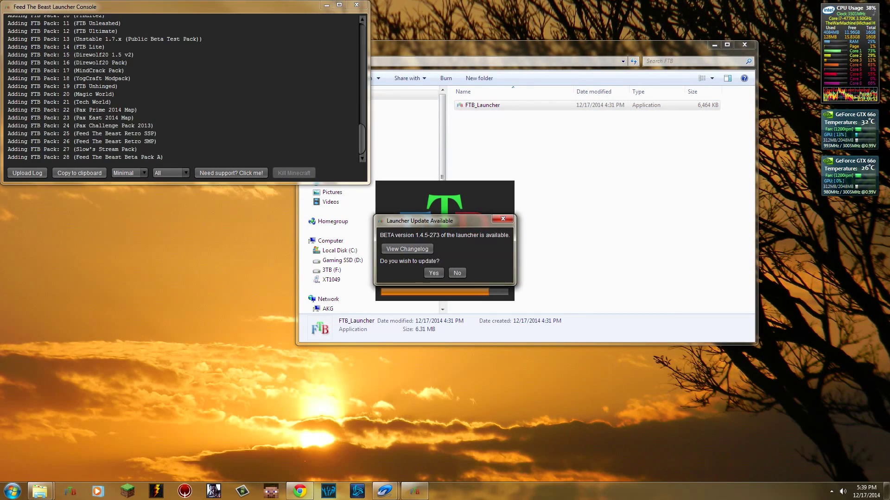
key(Escape)
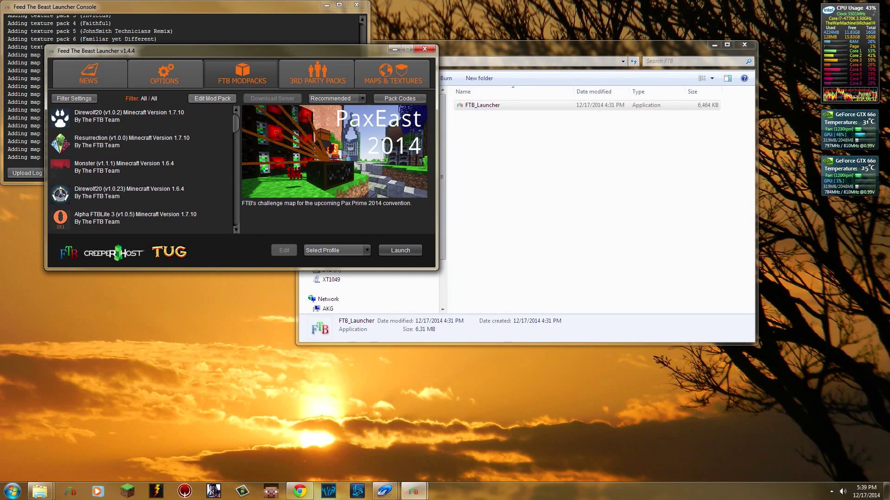
Step: Look through the Options, News, FTB Modpacks, 3rd Party Packs and Maps & Textures tabs
click(165, 75)
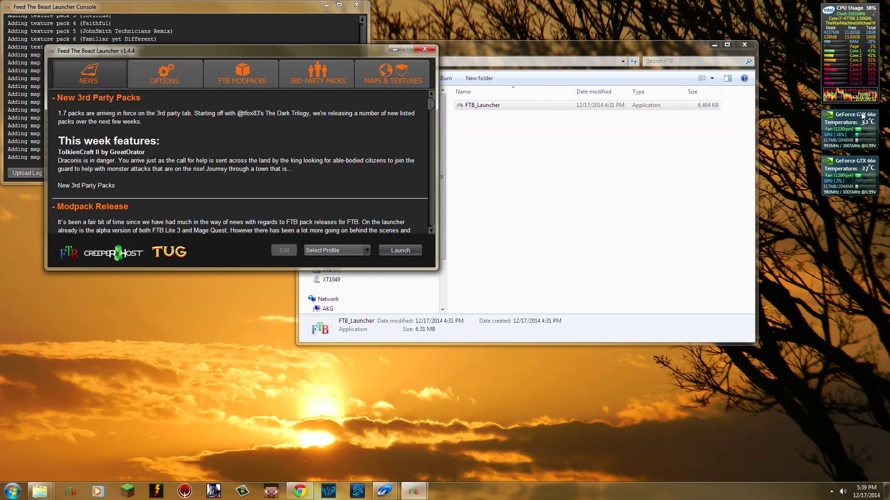
click(164, 74)
click(242, 74)
click(317, 74)
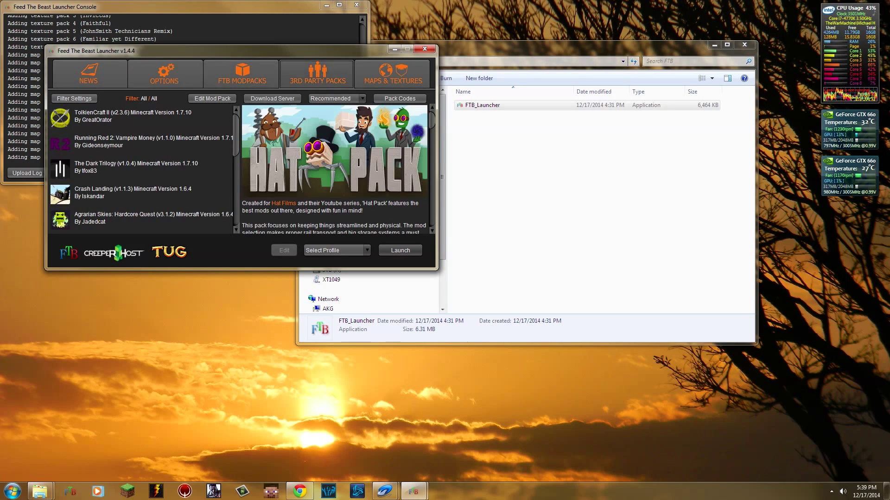
click(393, 75)
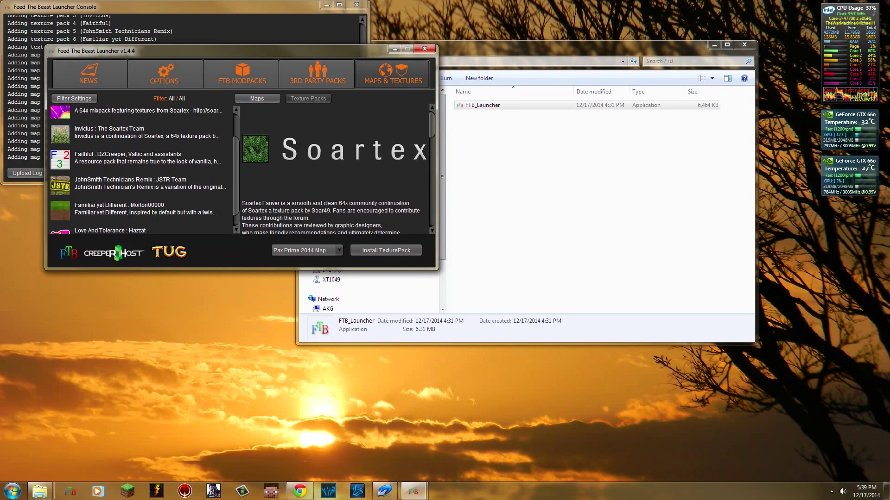
click(242, 74)
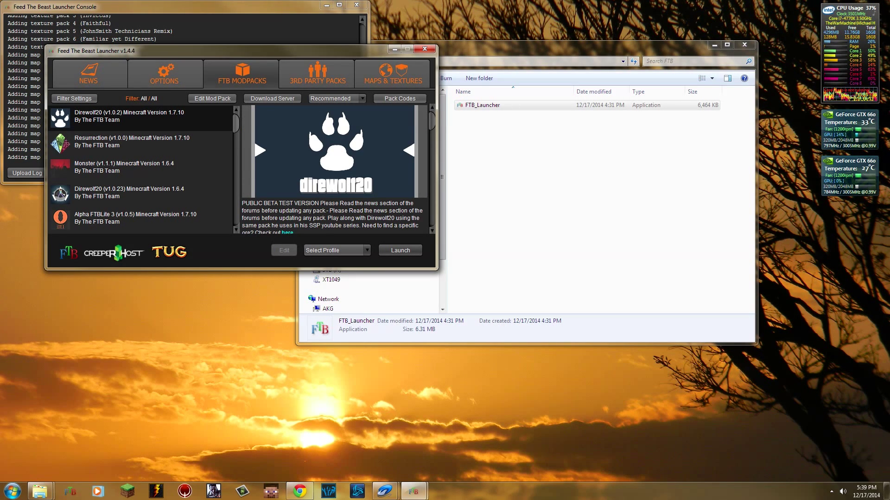
Step: Browse the FTB modpacks list and select the Resurrection modpack
scroll(139, 169, down, 4)
scroll(139, 169, up, 3)
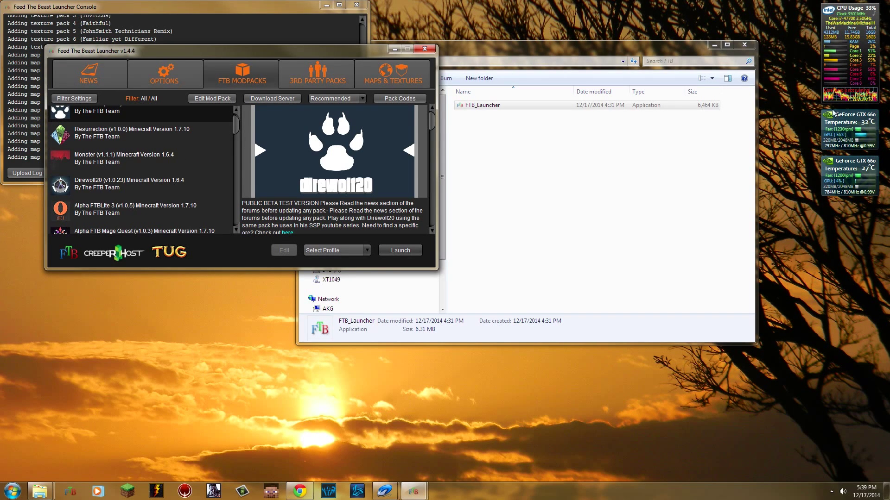
click(132, 132)
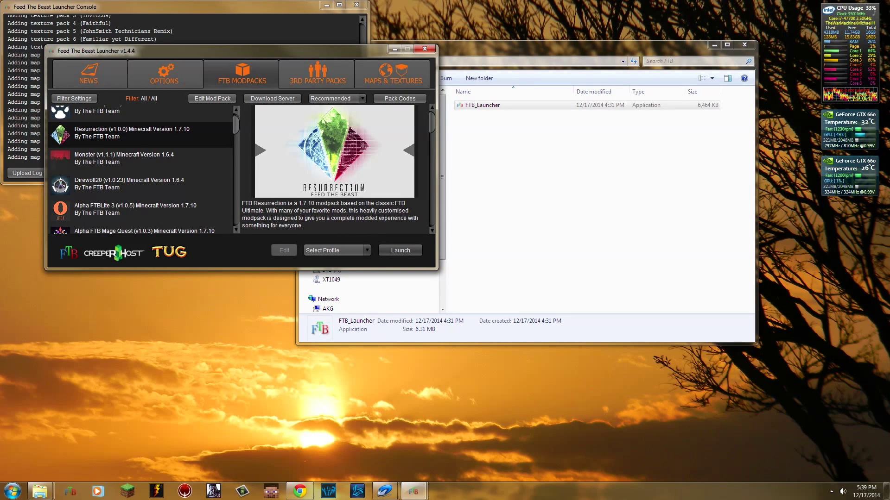
scroll(132, 133, down, 5)
Step: In 3rd Party Packs, preview Running Red 2, The Dark Trilogy, Crash Landing, then select Agrarian Skies
click(318, 75)
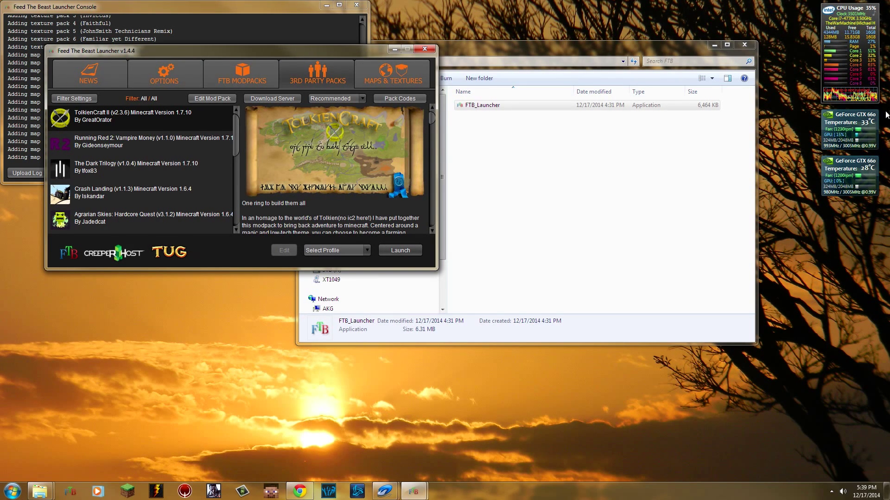
click(153, 141)
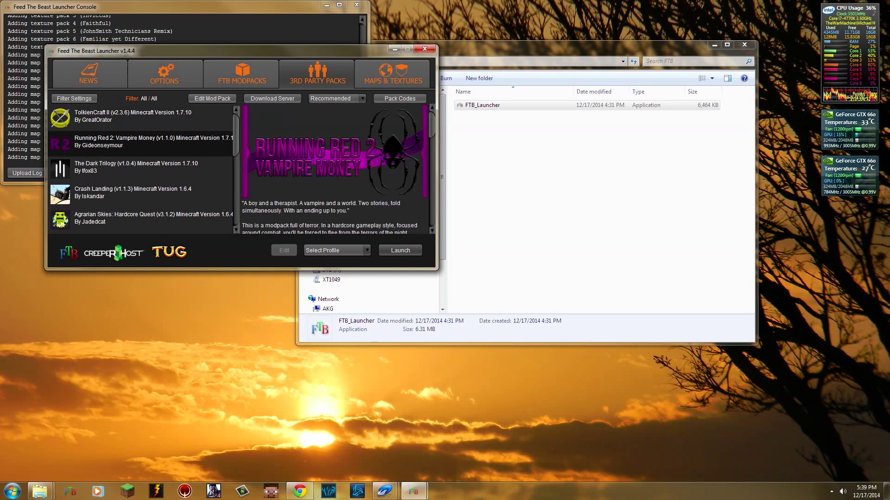
click(153, 167)
click(153, 192)
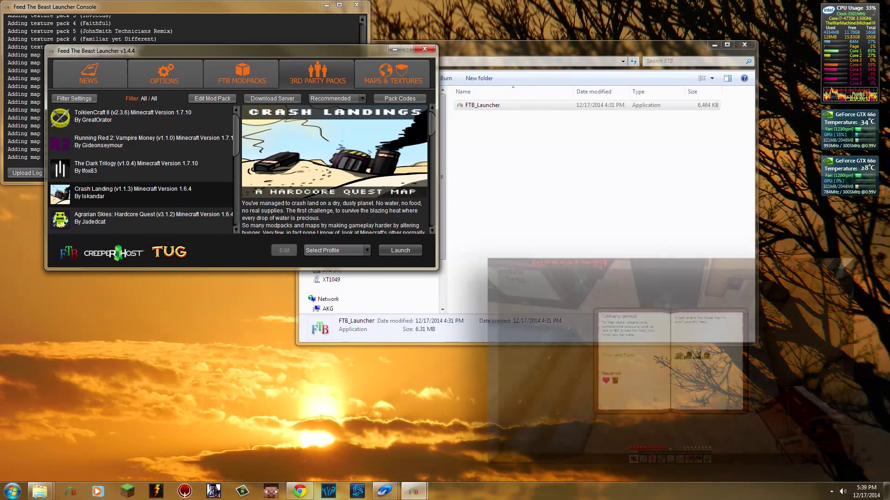
click(153, 217)
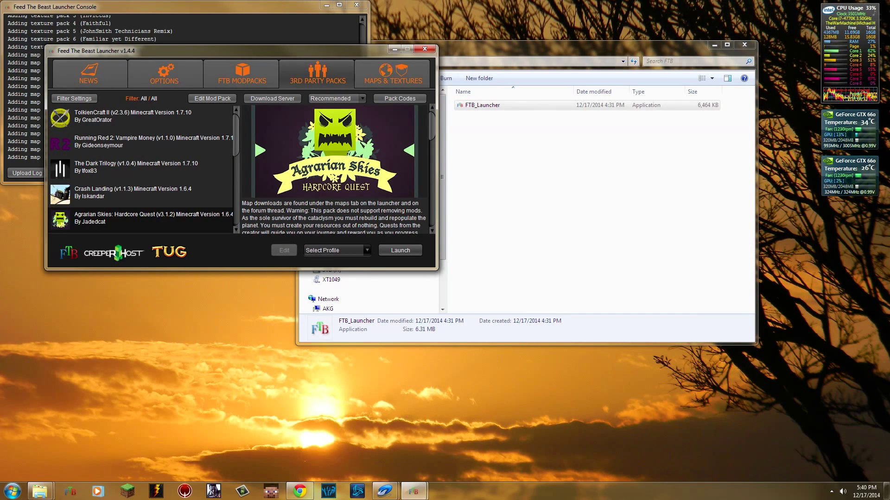
Step: Start a new login profile and enter the account e-mail and password
click(336, 250)
click(323, 271)
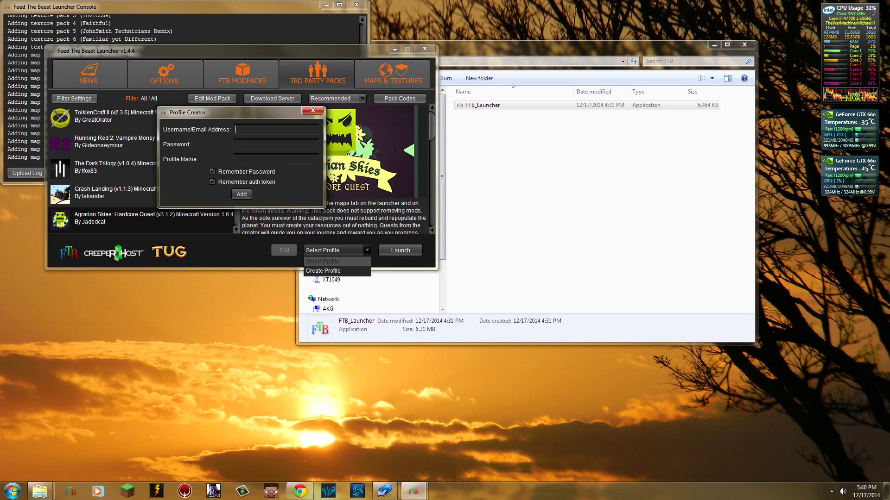
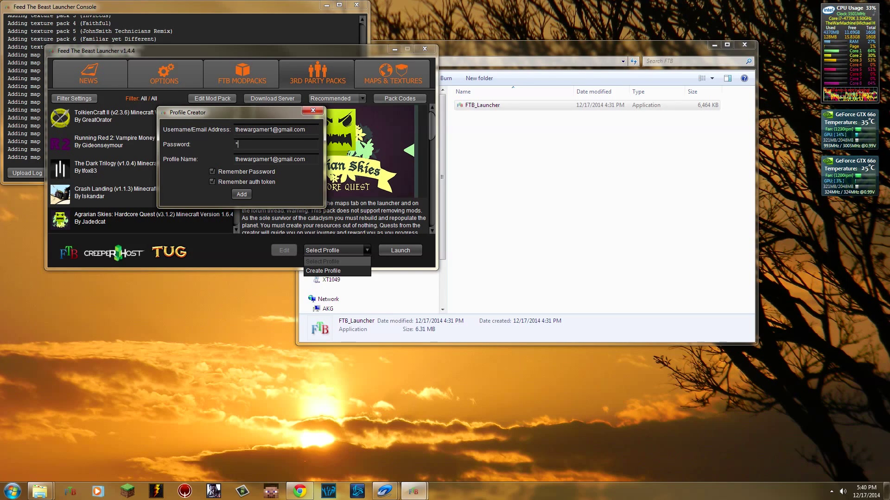
text(***)
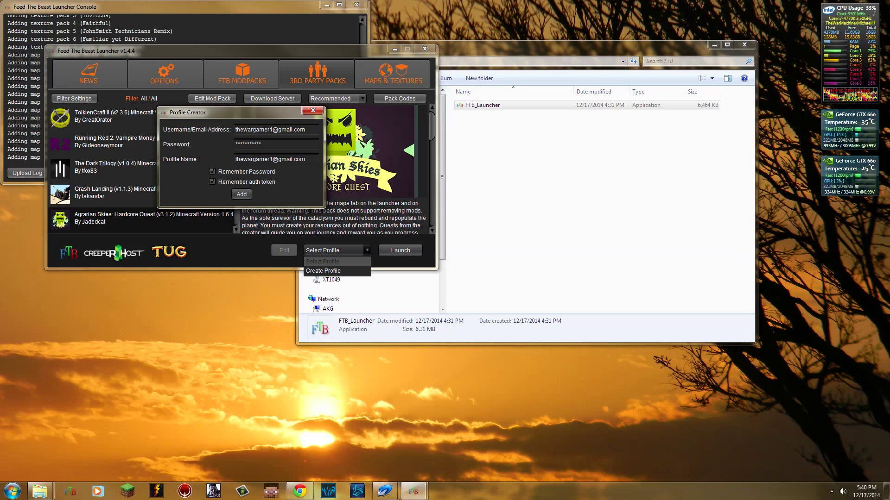
Step: Replace the profile name with a custom one, keep Remember Password on, and add the profile
key(BackSpace)
key(BackSpace)
key(BackSpace)
key(BackSpace)
key(BackSpace)
key(BackSpace)
key(BackSpace)
key(BackSpace)
key(BackSpace)
key(BackSpace)
key(BackSpace)
key(BackSpace)
key(BackSpace)
key(BackSpace)
key(BackSpace)
key(BackSpace)
key(BackSpace)
key(BackSpace)
key(BackSpace)
key(BackSpace)
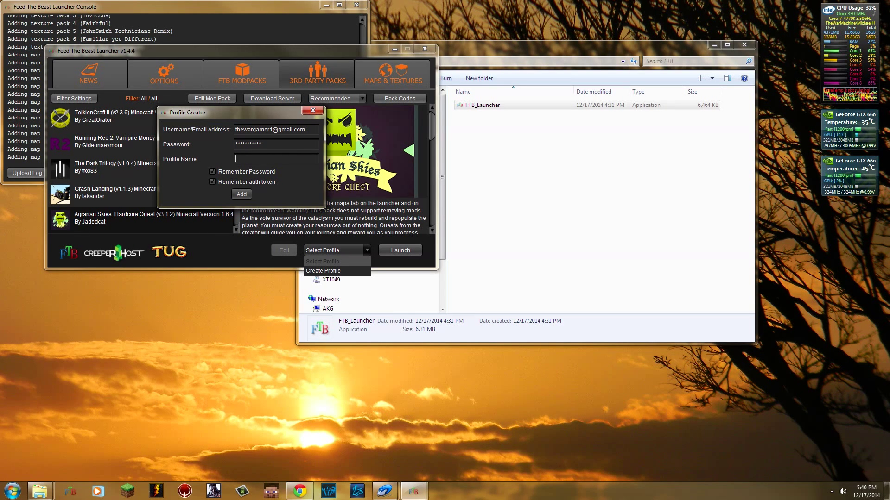
text(The)
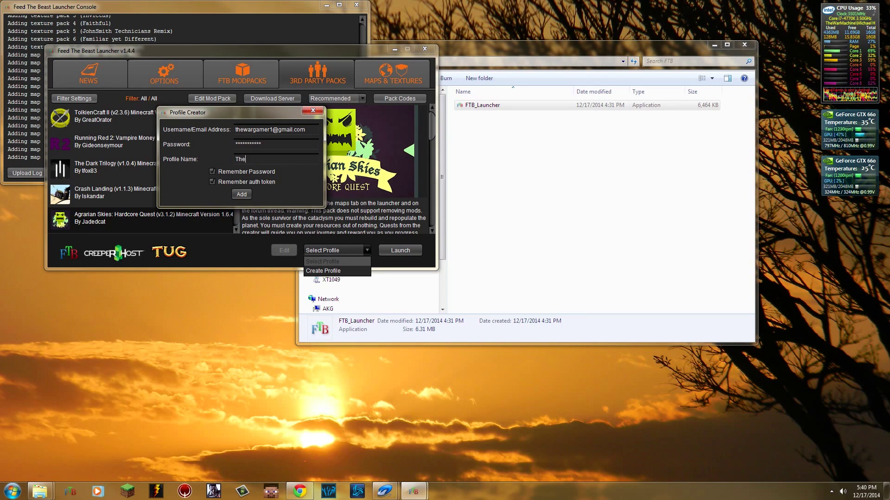
text(WarGamer11)
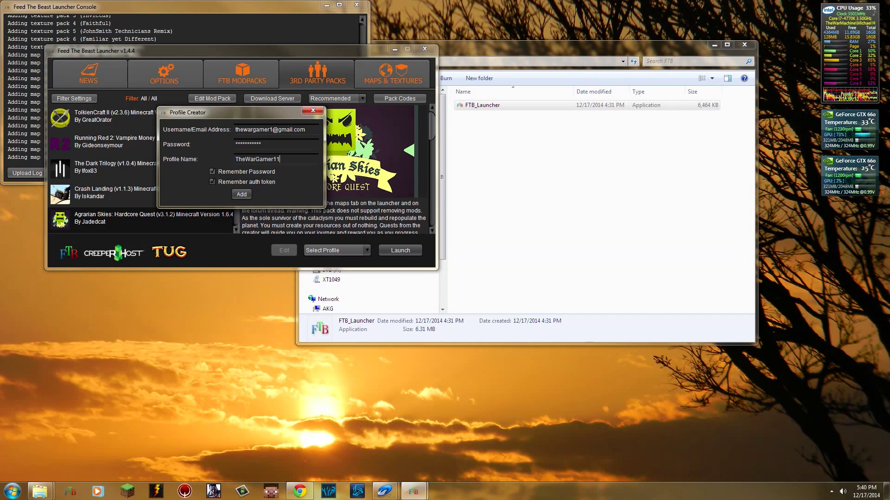
click(212, 172)
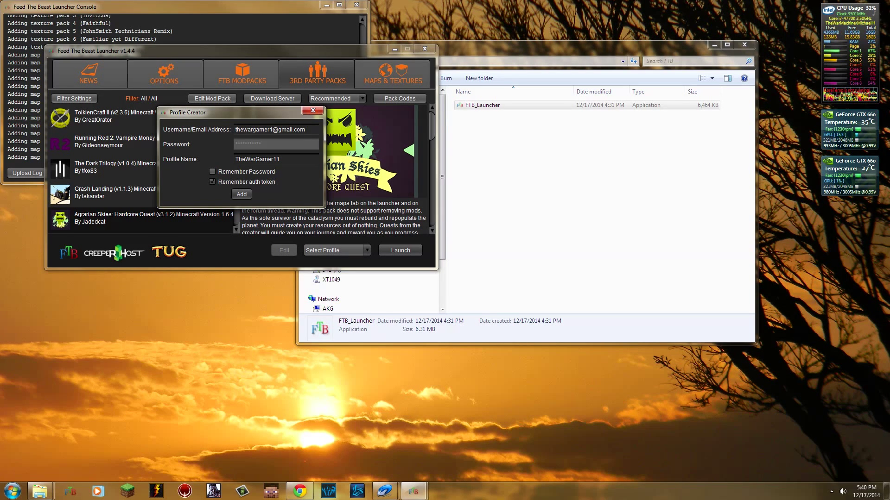
click(212, 172)
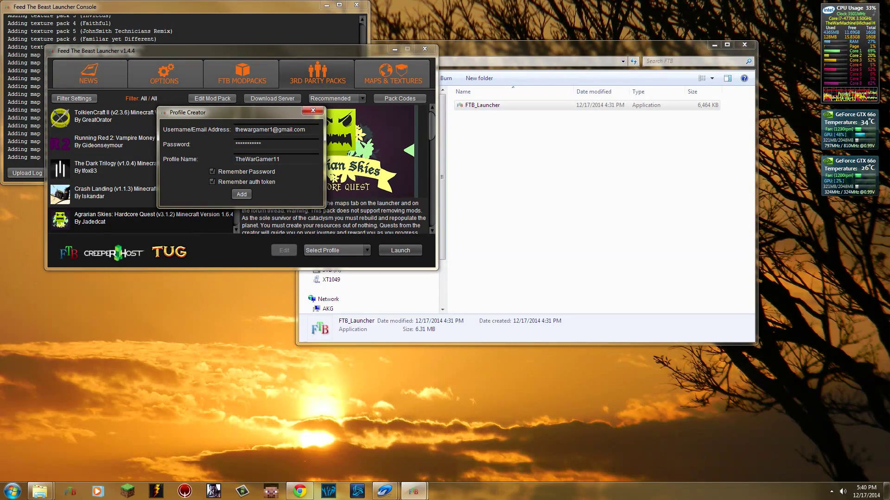
key(Return)
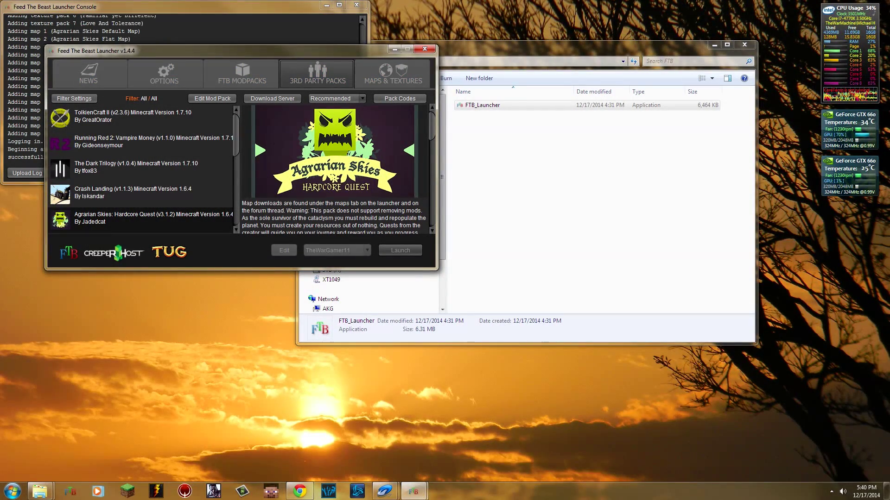